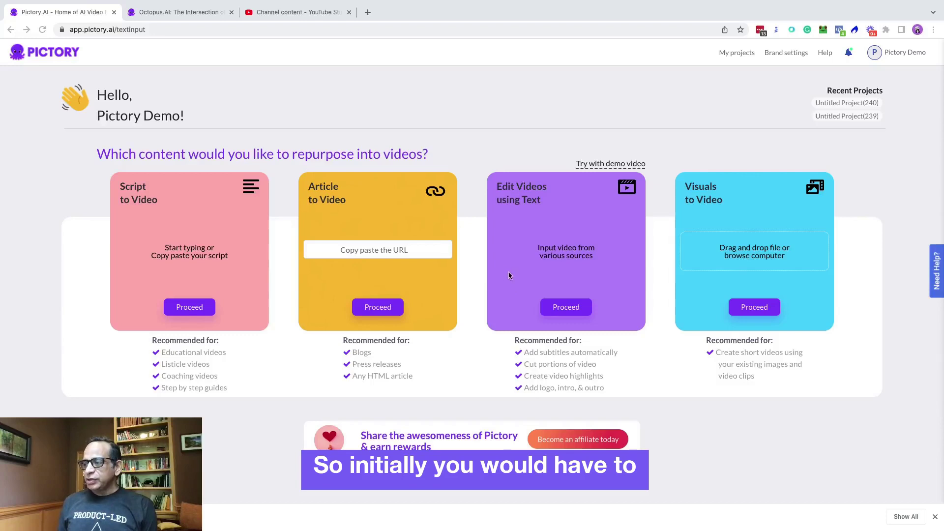
- Start an Edit Videos using Text project and submit the pasted YouTube video link
click(566, 313)
click(566, 309)
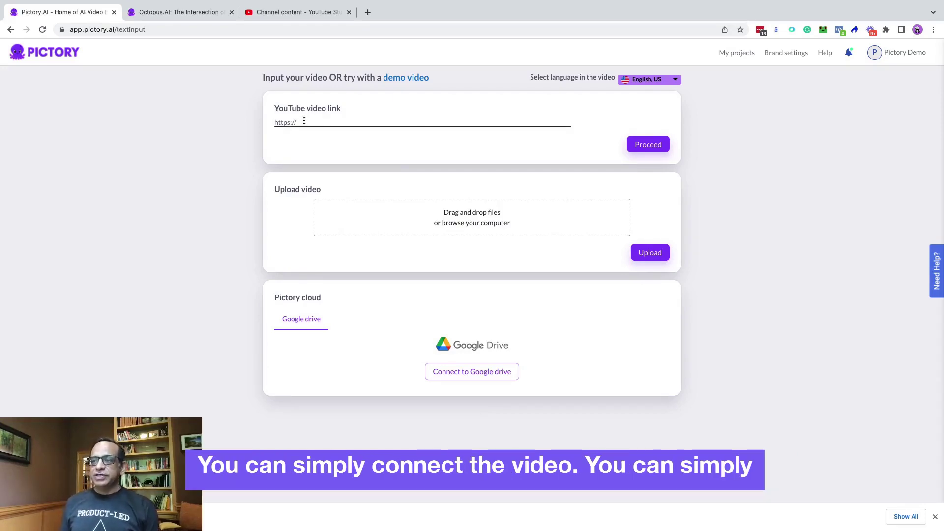
click(304, 120)
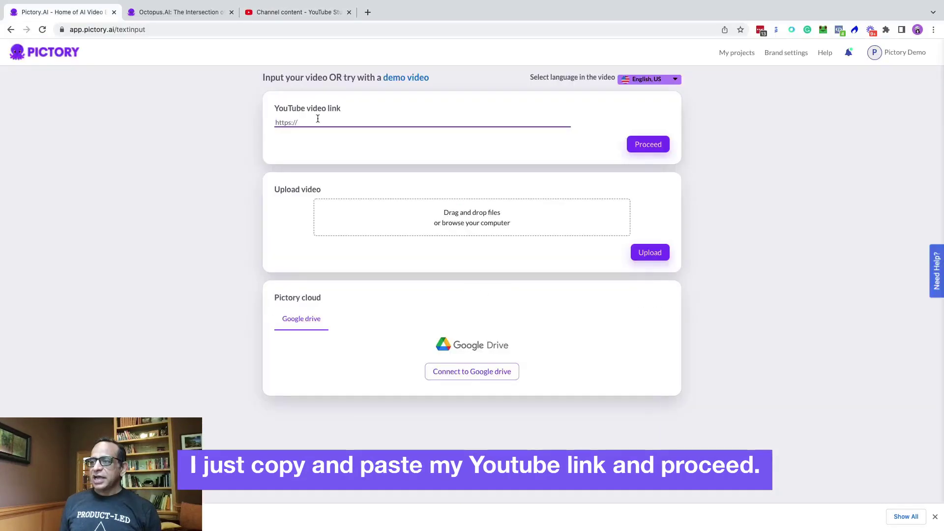
text(https://youtu.be/heHnYt6XKTk)
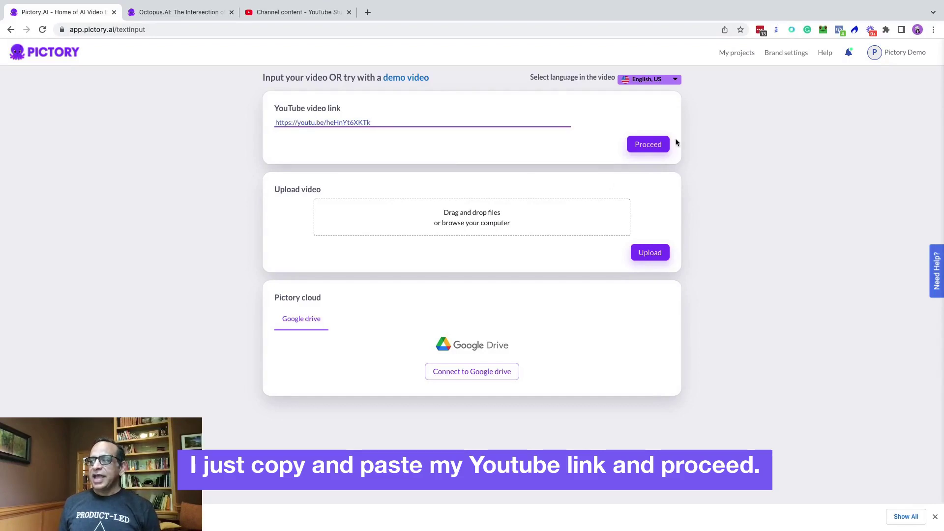
click(655, 146)
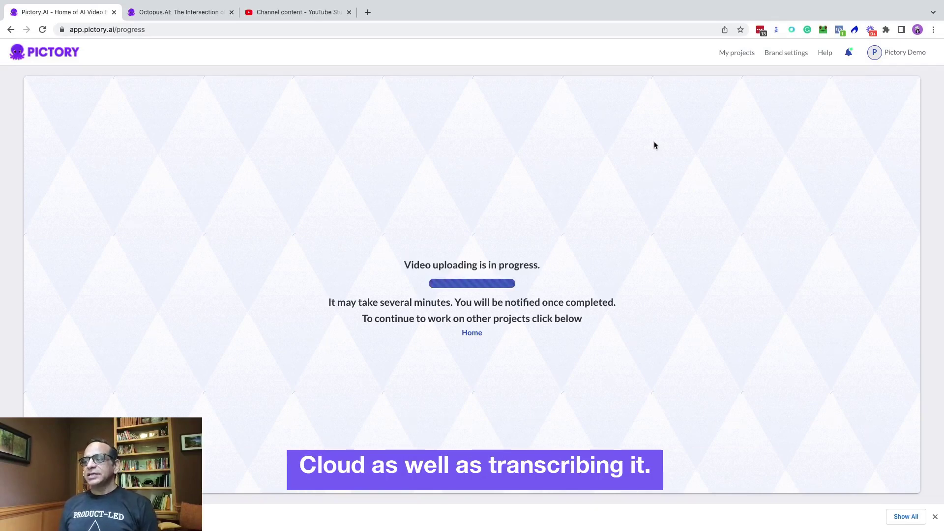
- Return home during transcription and reopen the Edit Videos using Text source options
click(474, 337)
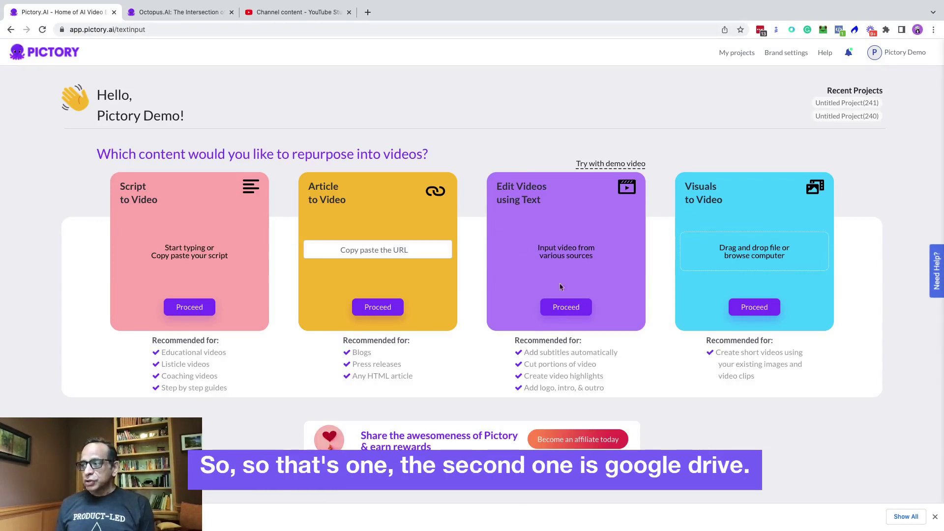
click(566, 308)
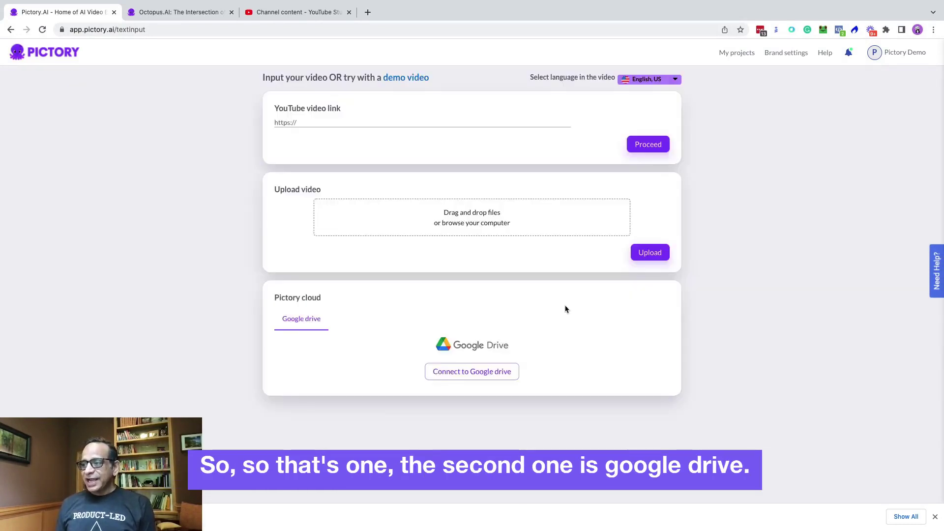
- Connect a Google Drive account and pick Final project 320.mp4 as the video to upload
click(471, 375)
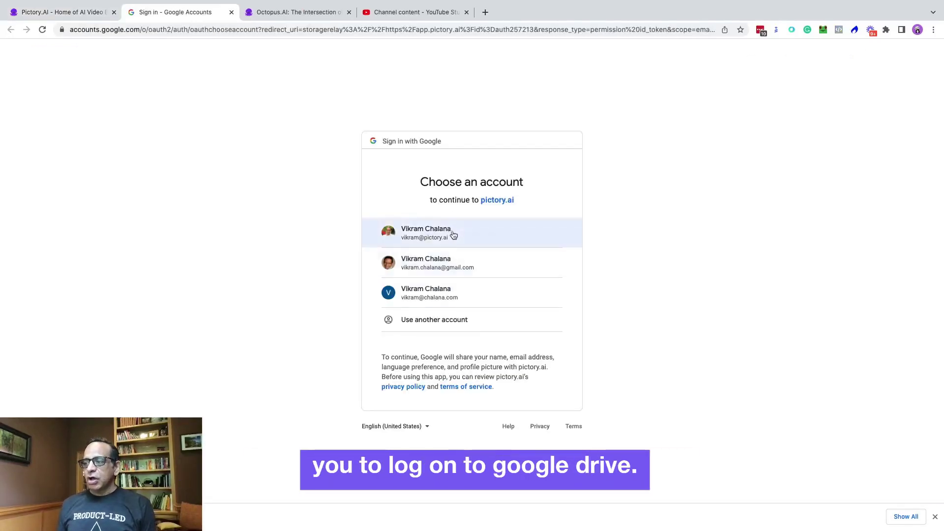
click(451, 234)
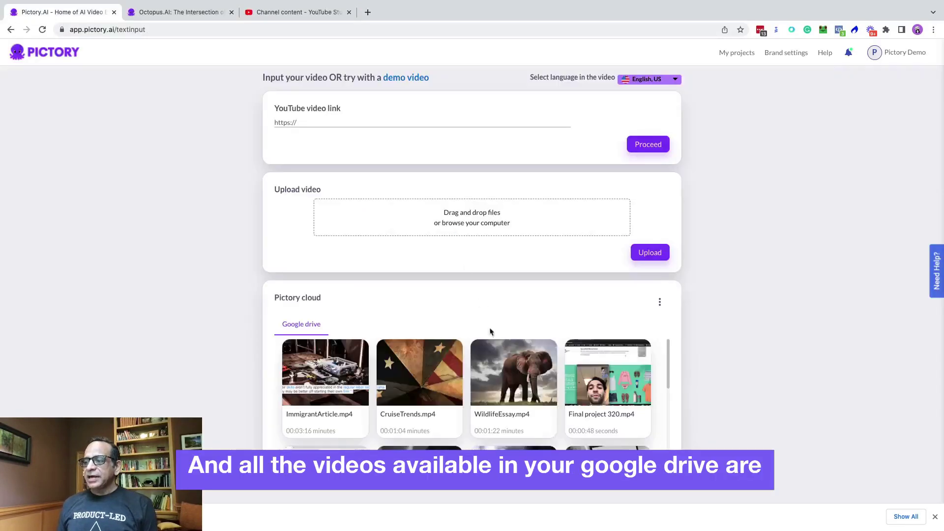
scroll(395, 416, down, 2)
scroll(396, 416, down, 10)
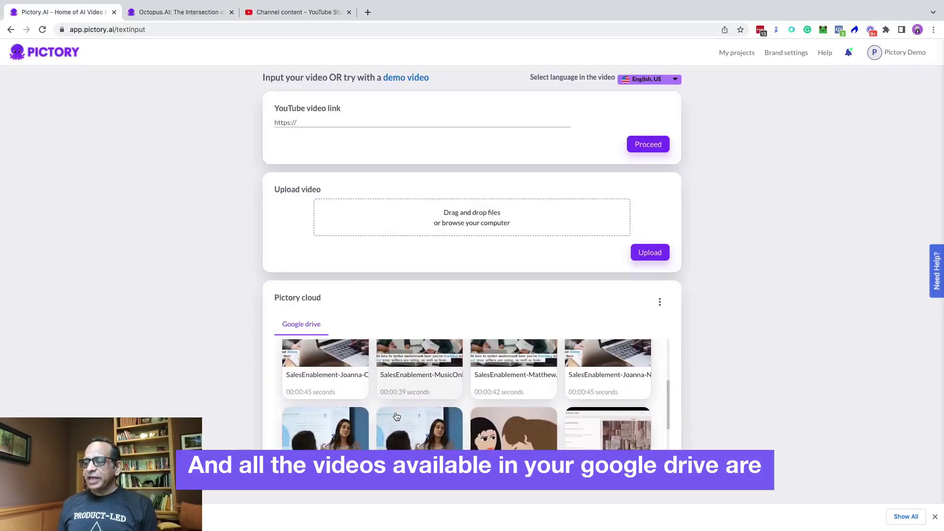
scroll(397, 416, down, 10)
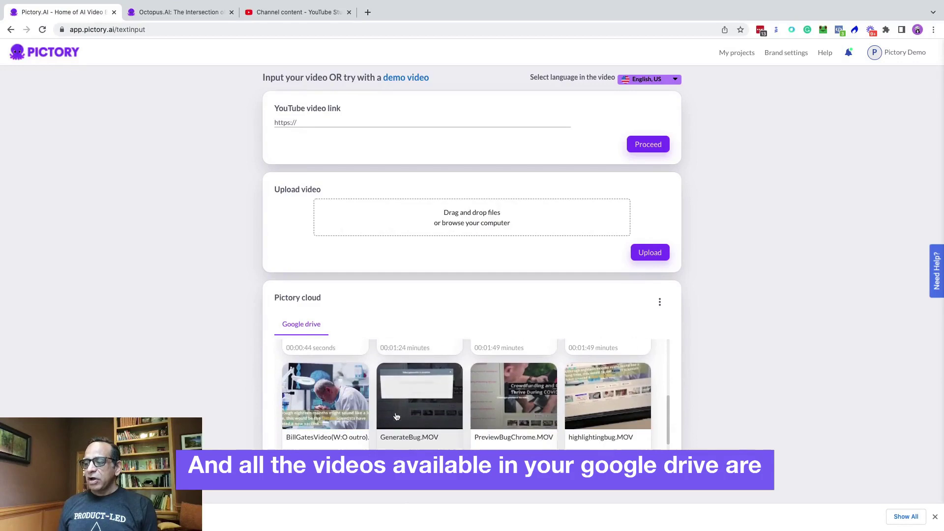
scroll(397, 415, down, 8)
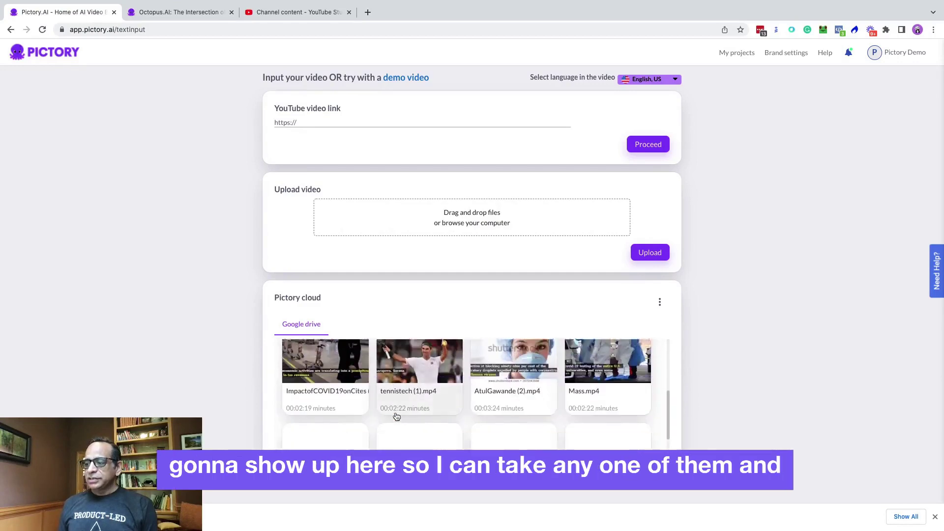
scroll(396, 416, up, 20)
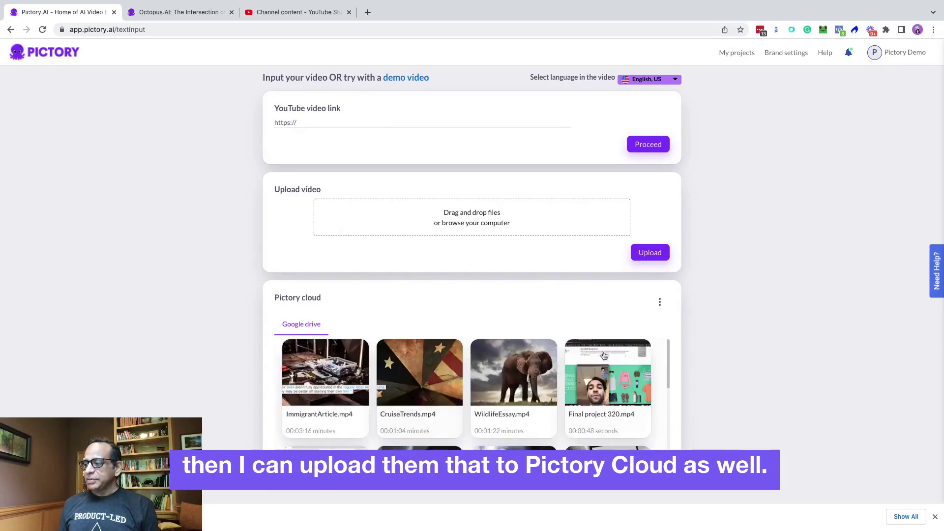
click(626, 391)
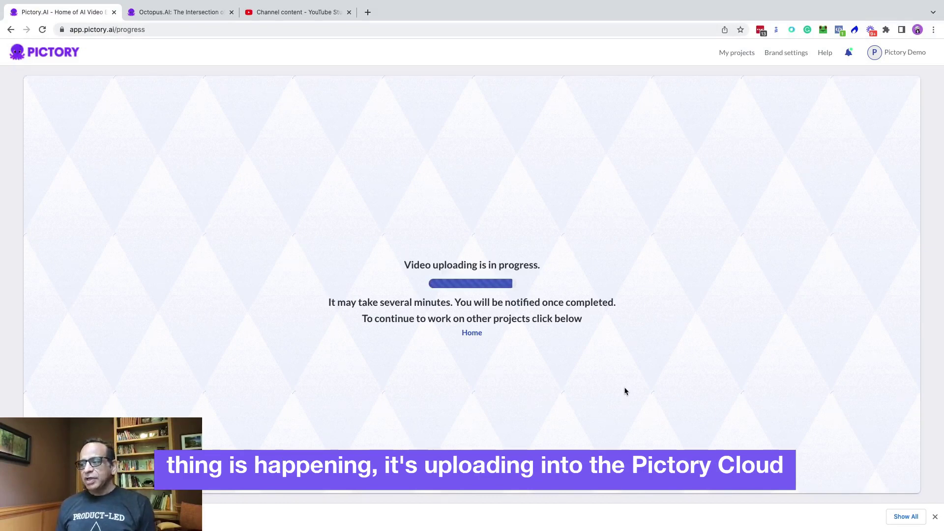
- Return home while Final project 320.mp4 uploads, reopen the video source options, then go back home
click(474, 333)
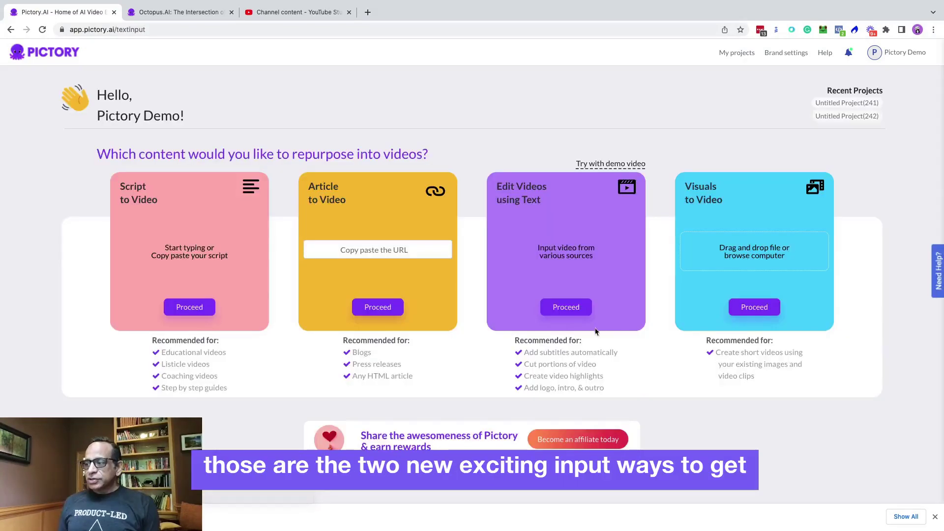
click(580, 309)
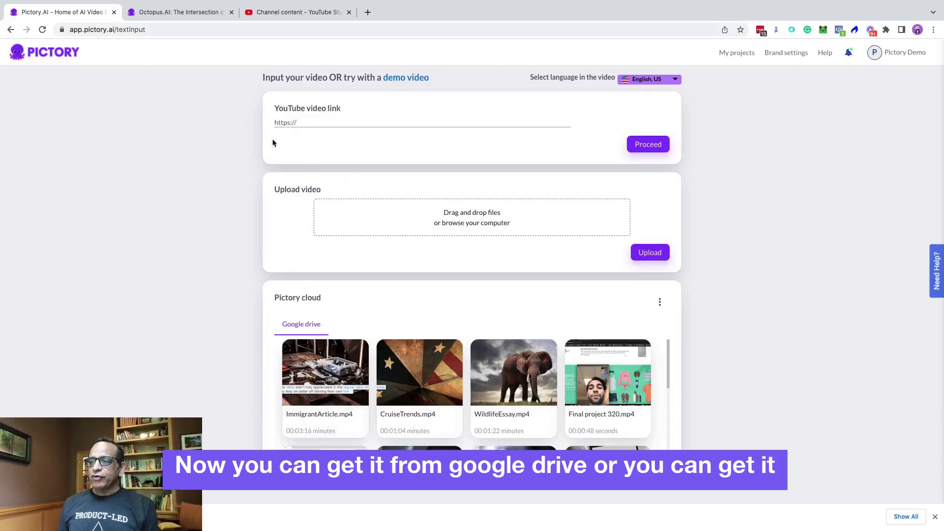
click(44, 51)
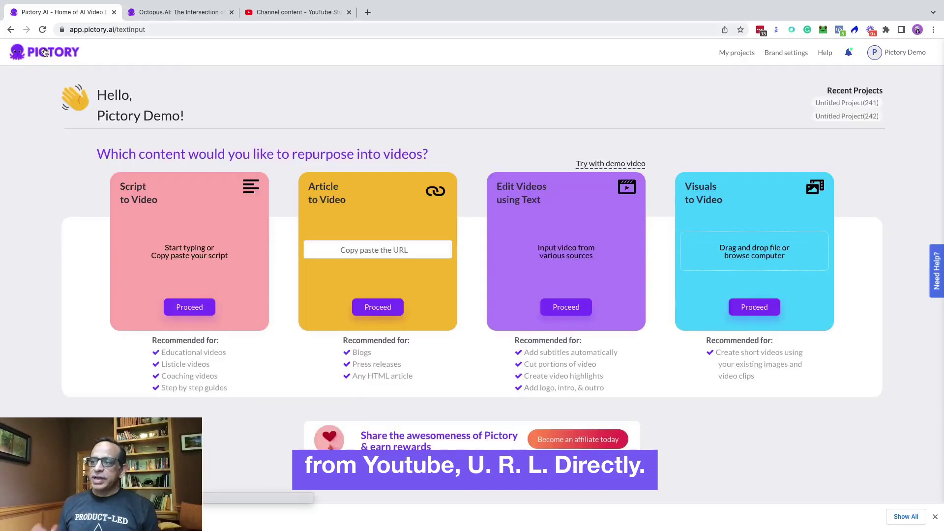
- Open the My projects page from the top navigation
click(736, 54)
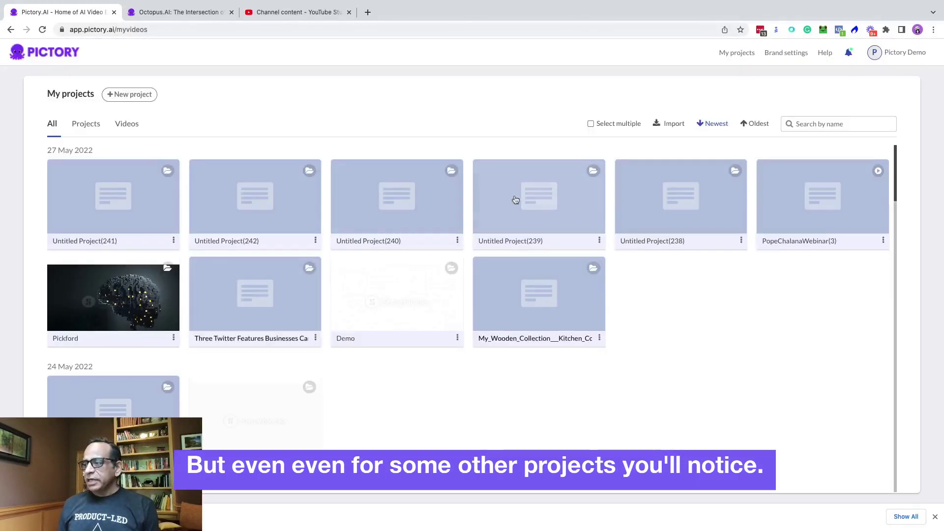
- Open the Pickford project and move through the scene strip to Scene 13
click(123, 302)
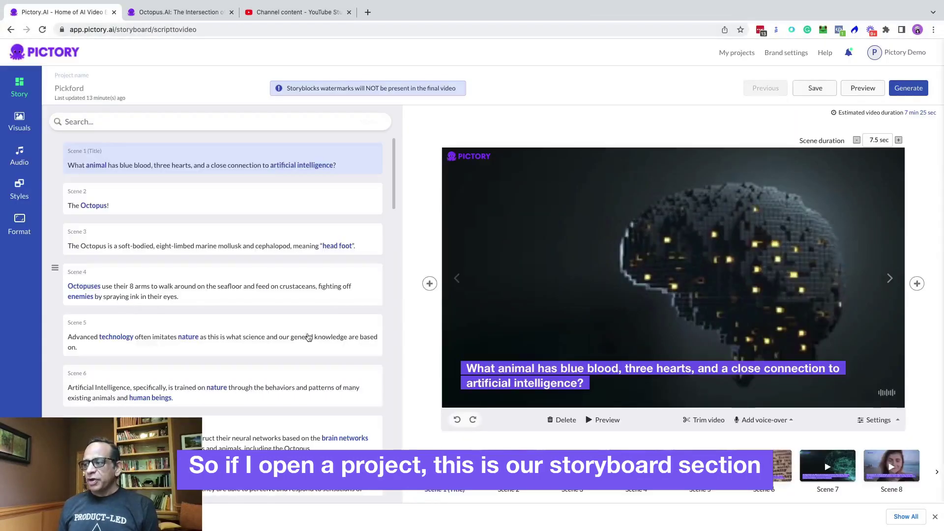
mouse_move(540, 528)
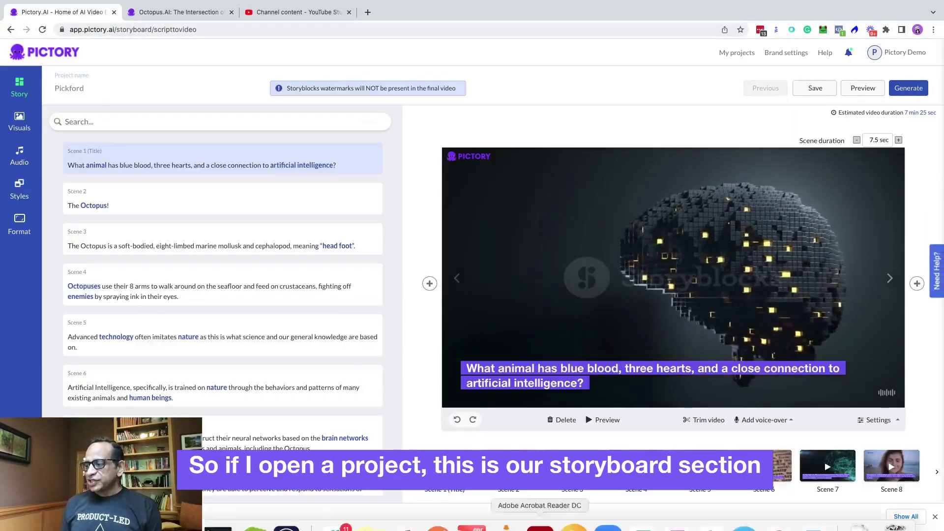
click(907, 465)
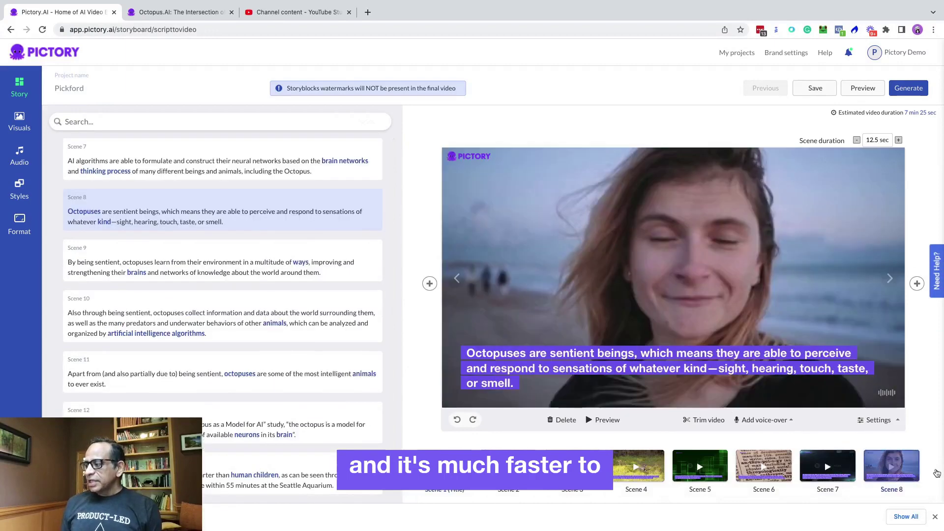
click(937, 472)
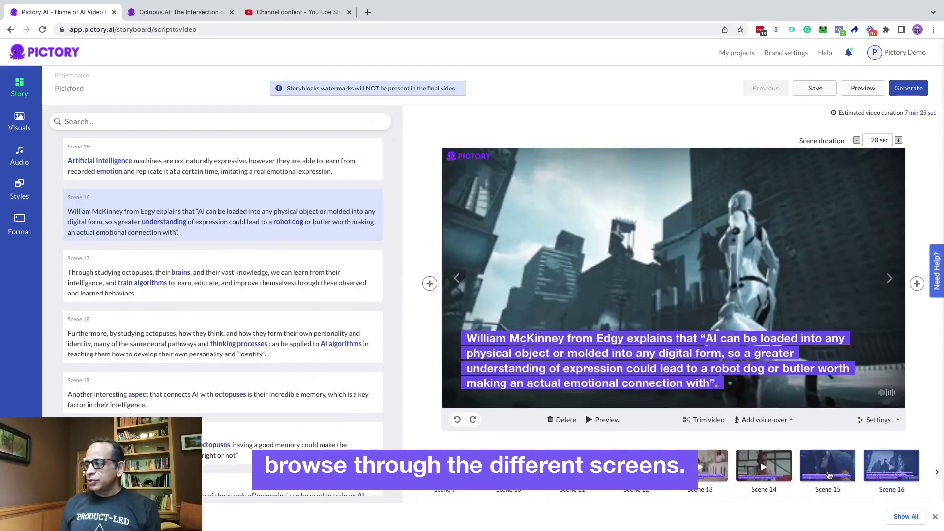
click(829, 475)
click(764, 467)
click(713, 466)
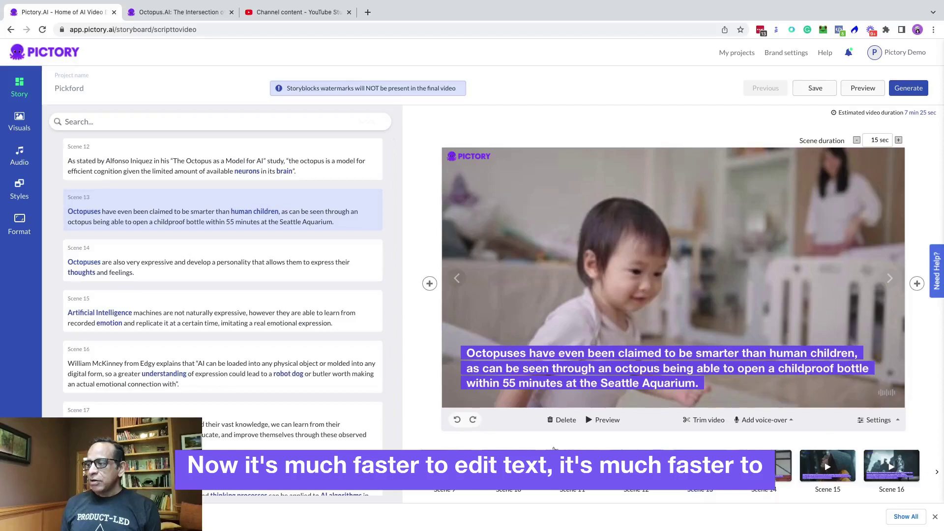
- Insert a new Text only scene right after Scene 13
double_click(576, 369)
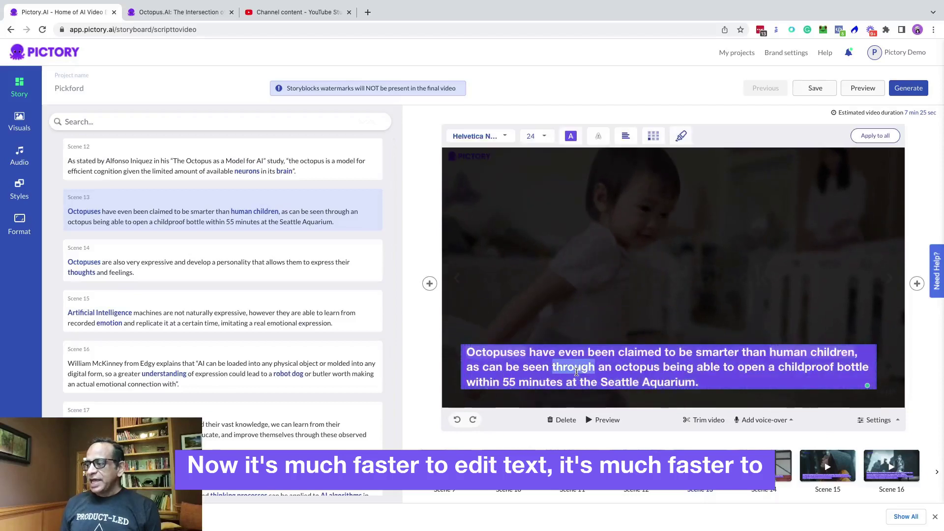
click(639, 295)
click(917, 283)
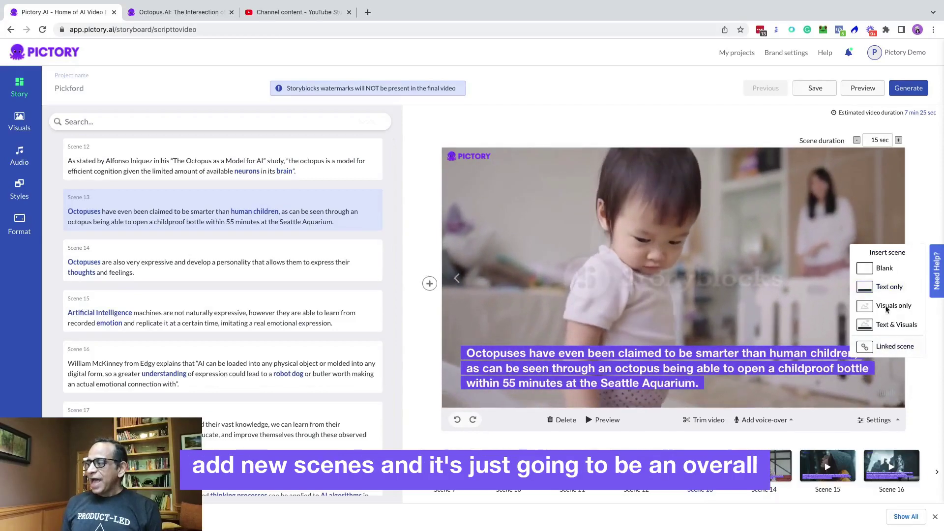
click(889, 287)
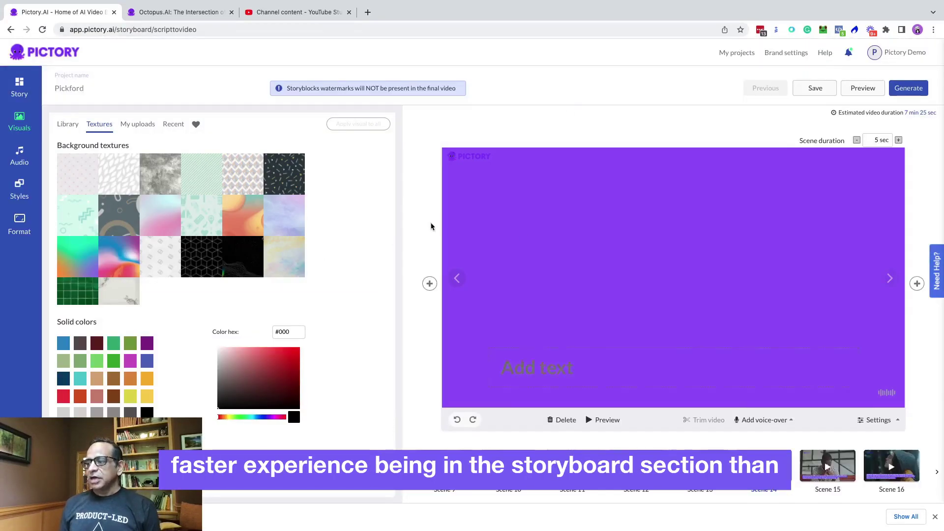
- Return to the Scene 12 clip, show the Story script list, then leave for the home dashboard
click(457, 280)
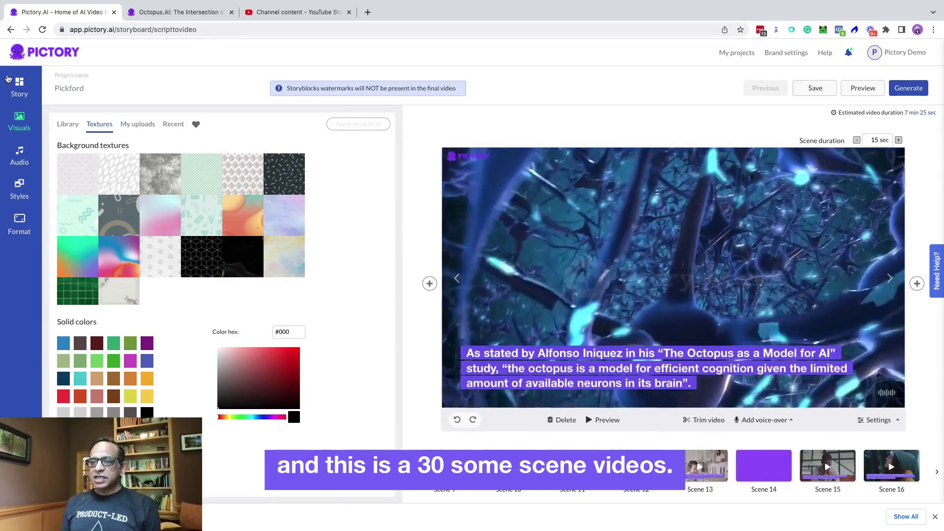
click(19, 82)
scroll(146, 339, down, 20)
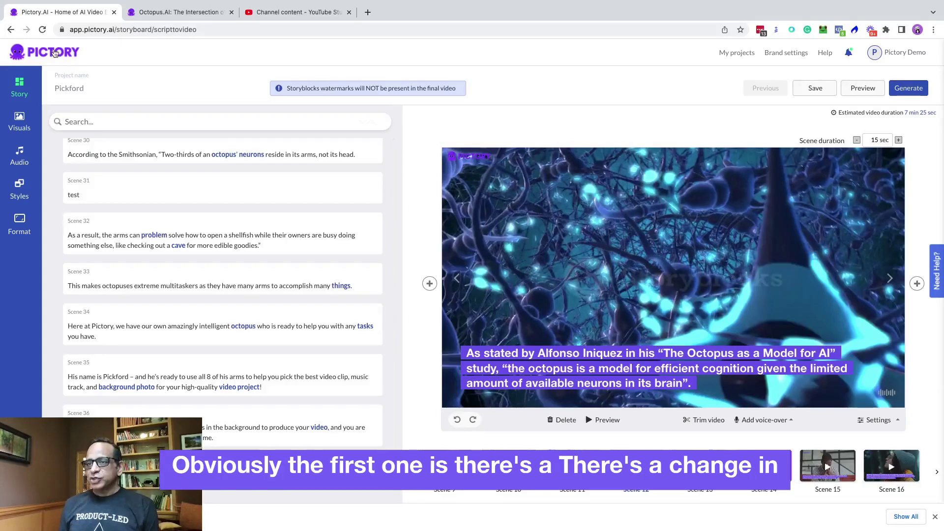
click(54, 52)
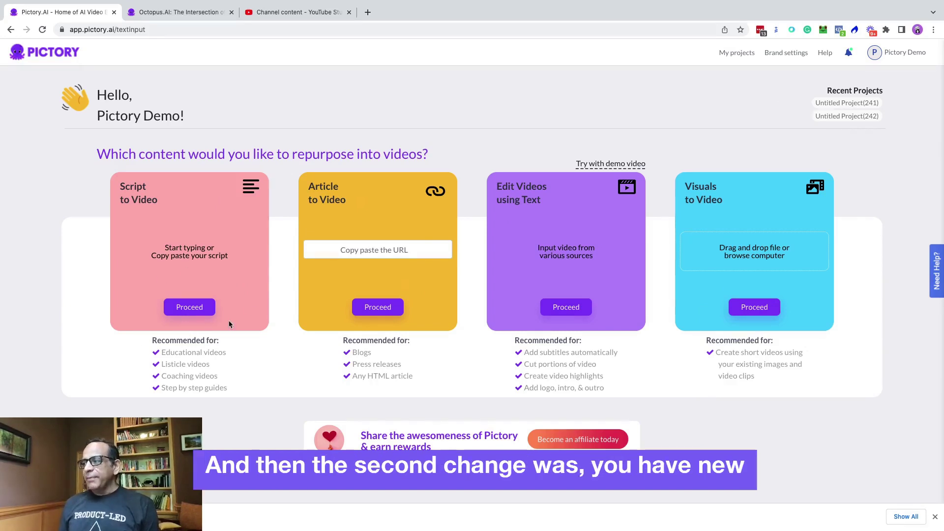
- Reopen the Edit Videos source options, then return to the home dashboard
click(567, 307)
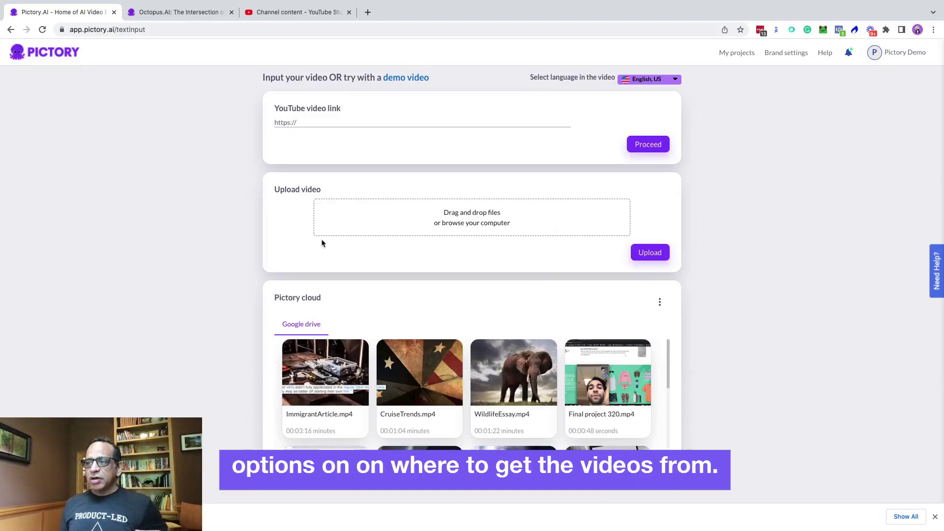
click(23, 54)
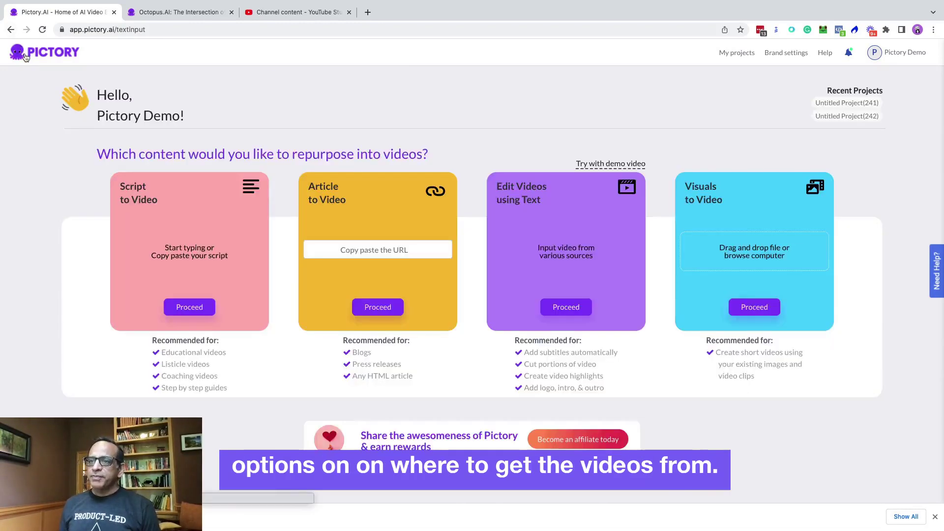